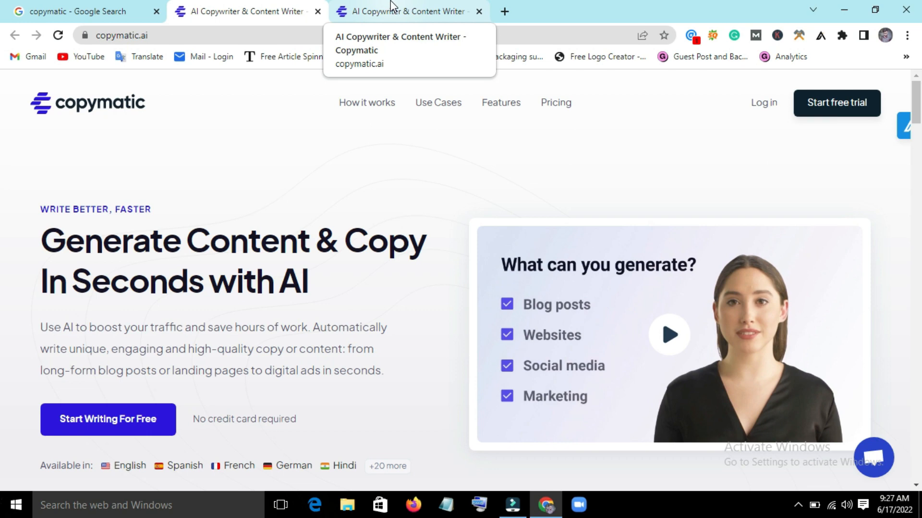
# - Close the duplicate Copymatic tab and start a free trial by signing up with a Google account
pyautogui.middleClick(391, 6)
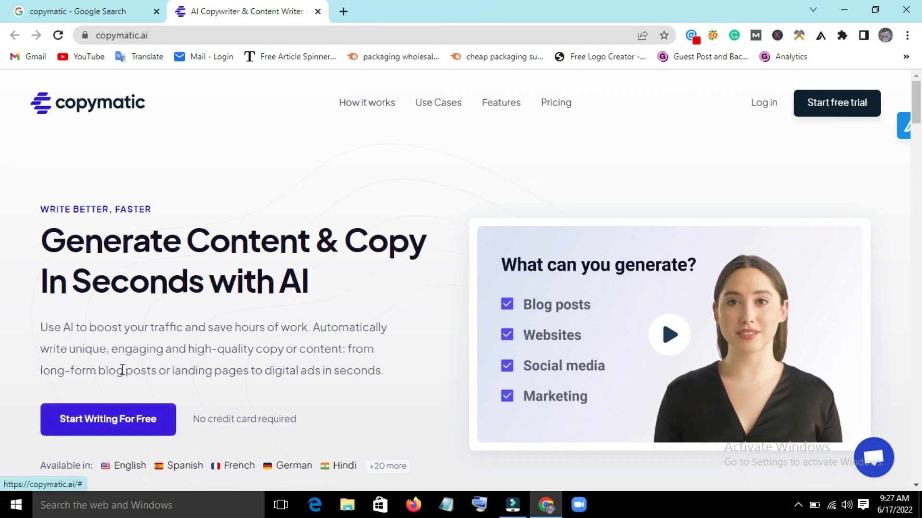
pyautogui.click(82, 421)
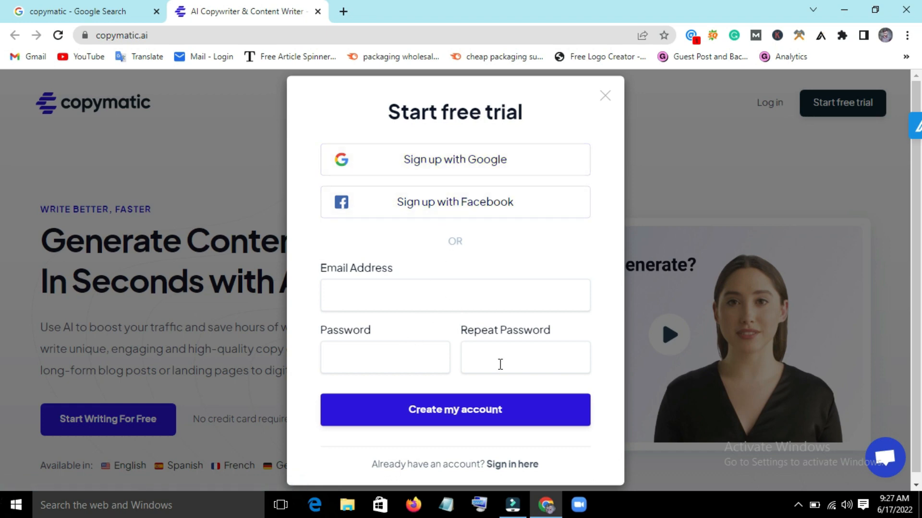
pyautogui.click(461, 162)
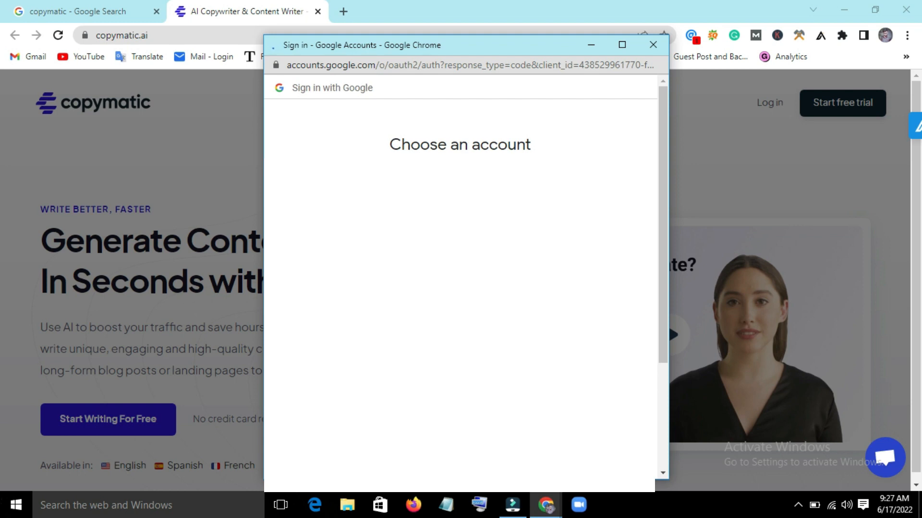
pyautogui.moveTo(665, 188); pyautogui.dragTo(666, 258)
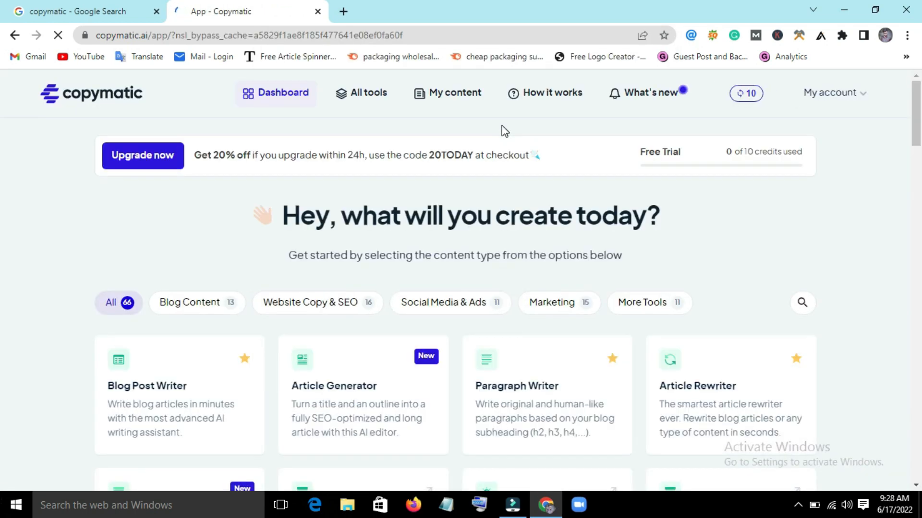
# - Choose "Write a long-form article (1,000+ words)" as the primary goal in the welcome dialog and start writing
pyautogui.click(406, 288)
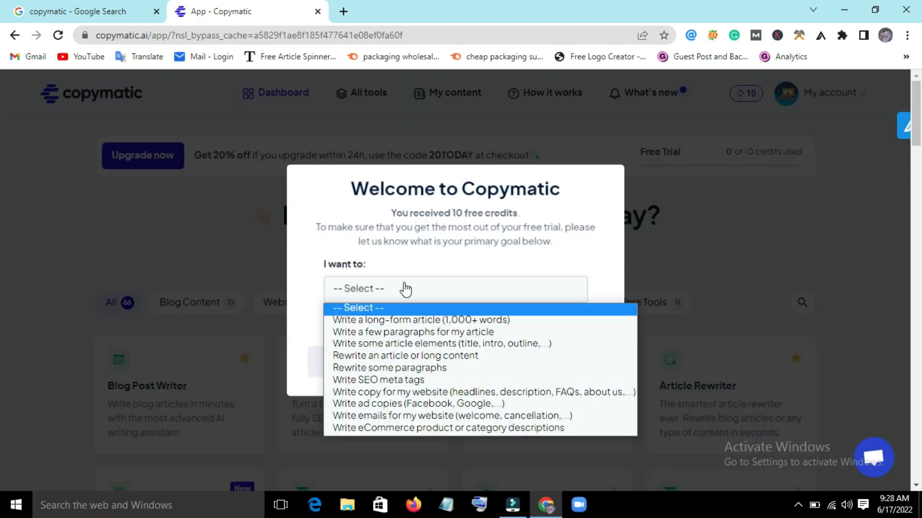
pyautogui.click(454, 254)
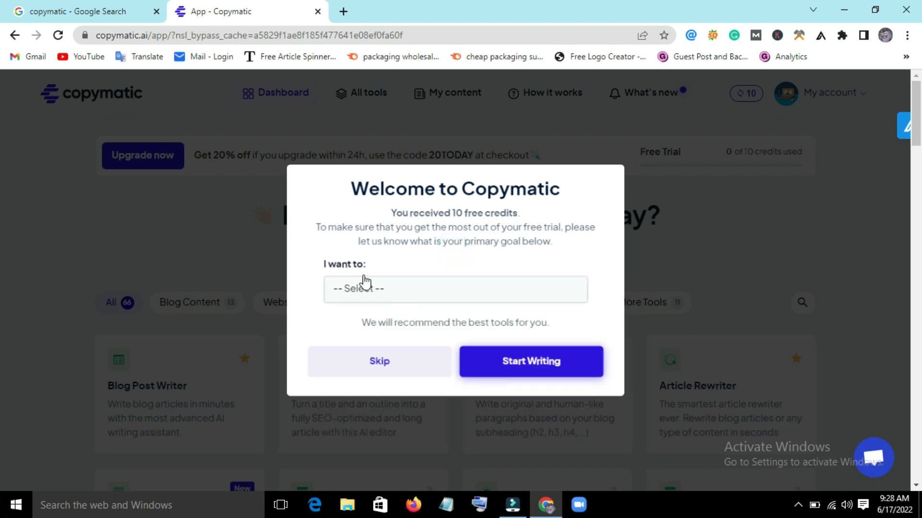
pyautogui.click(383, 290)
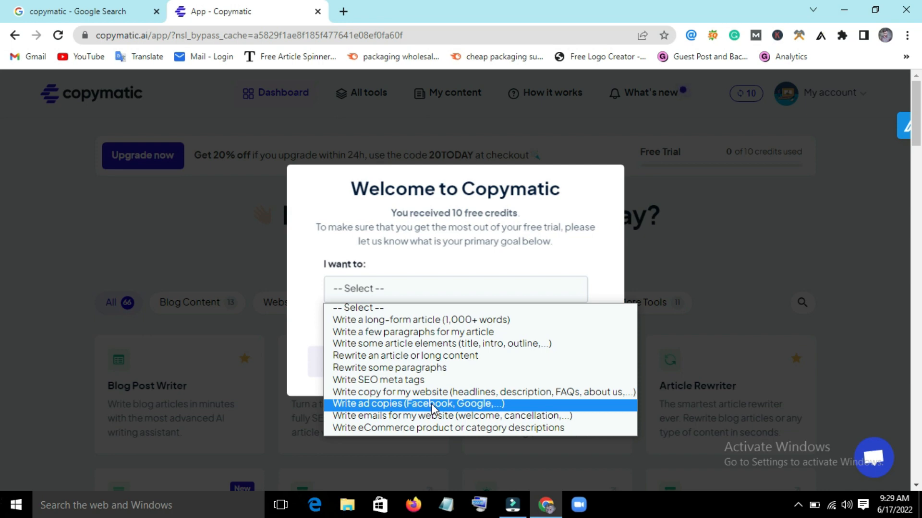
pyautogui.click(450, 320)
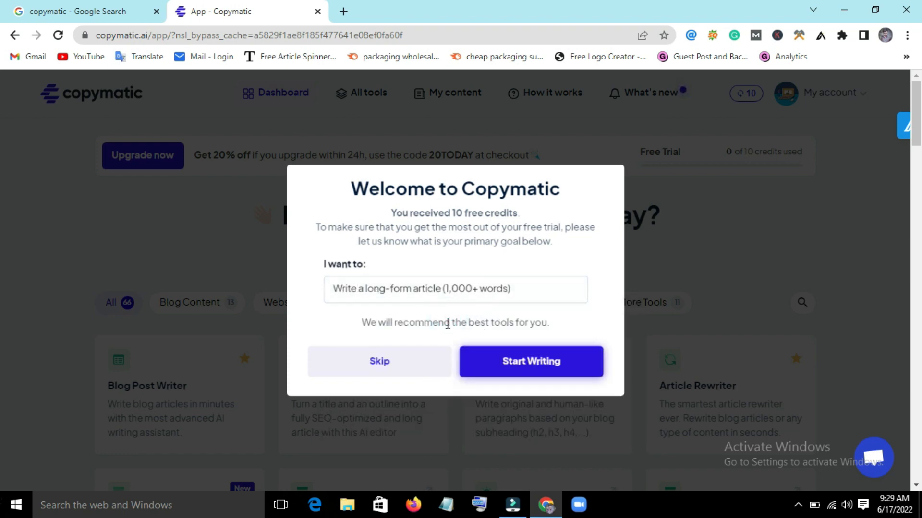
pyautogui.click(530, 369)
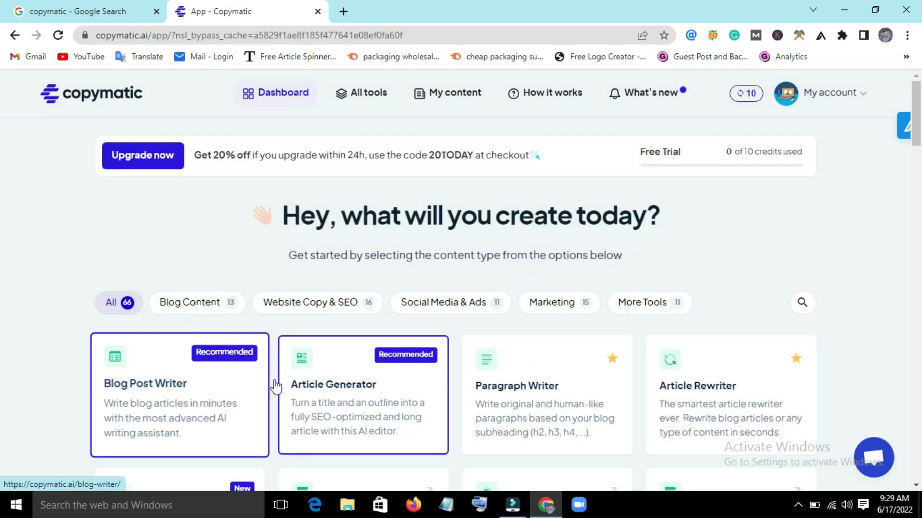
# - Check the remaining free trial credits and open the recommended Article Generator tool
pyautogui.moveTo(751, 99)
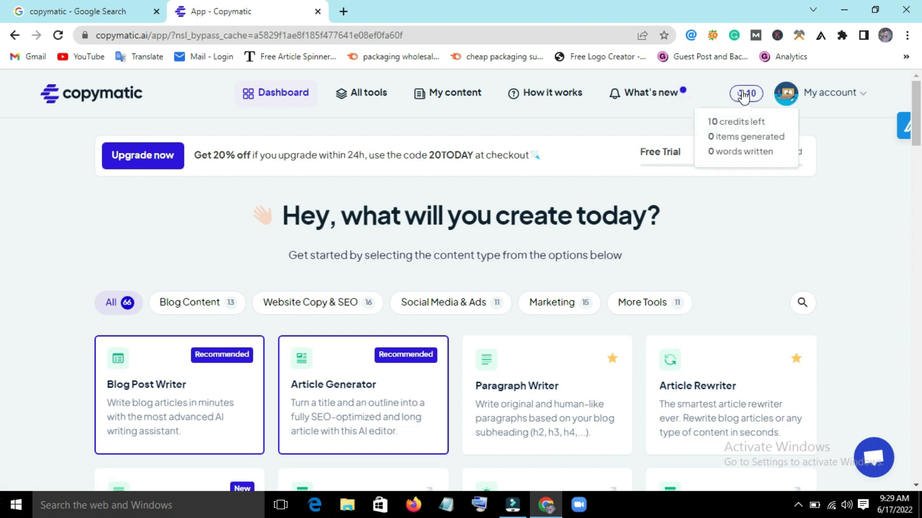
pyautogui.moveTo(921, 111); pyautogui.dragTo(920, 113)
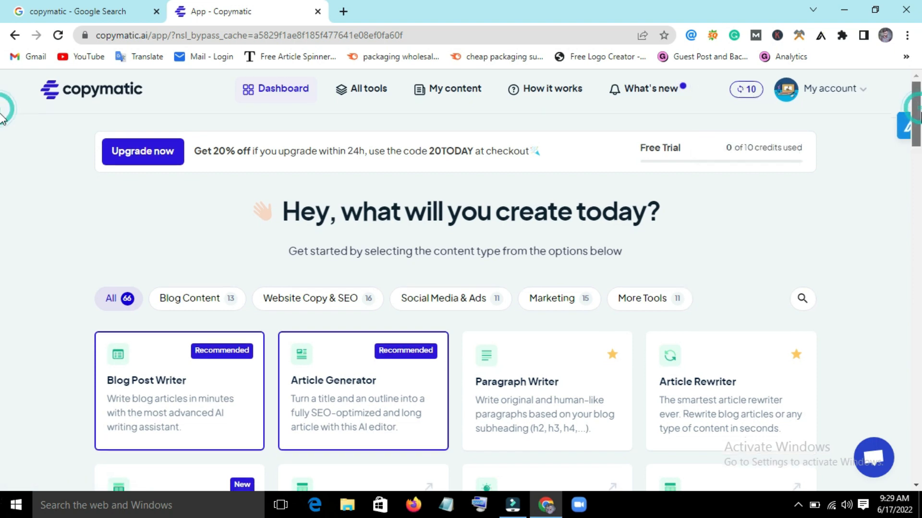
pyautogui.scroll(-4, 3, 117)
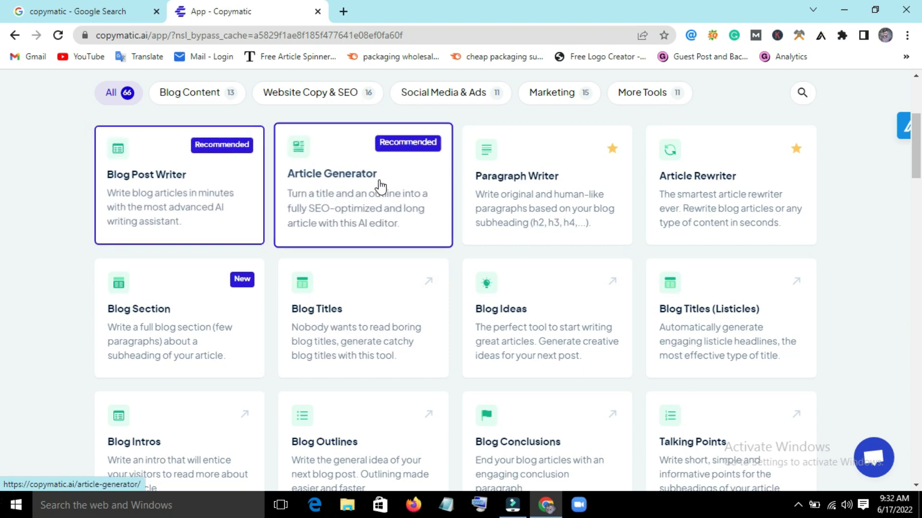
pyautogui.rightClick(330, 176)
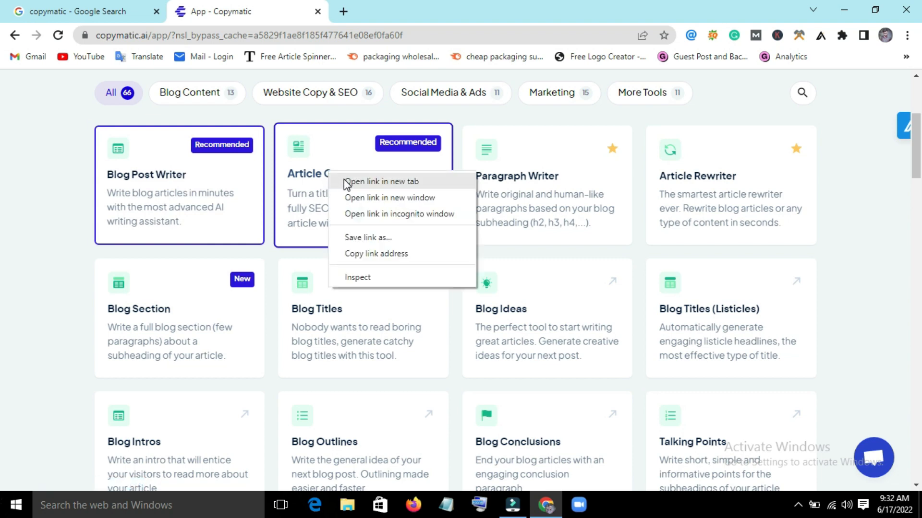
pyautogui.click(300, 175)
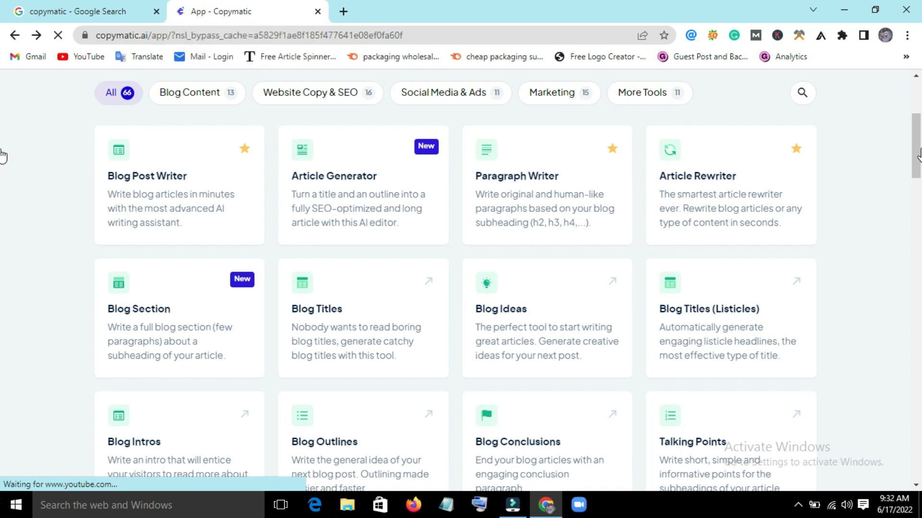
# - Look through the dashboard's full list of content tools, from blog content to ecommerce, and return to the credits indicator
pyautogui.scroll(-9, 2, 154)
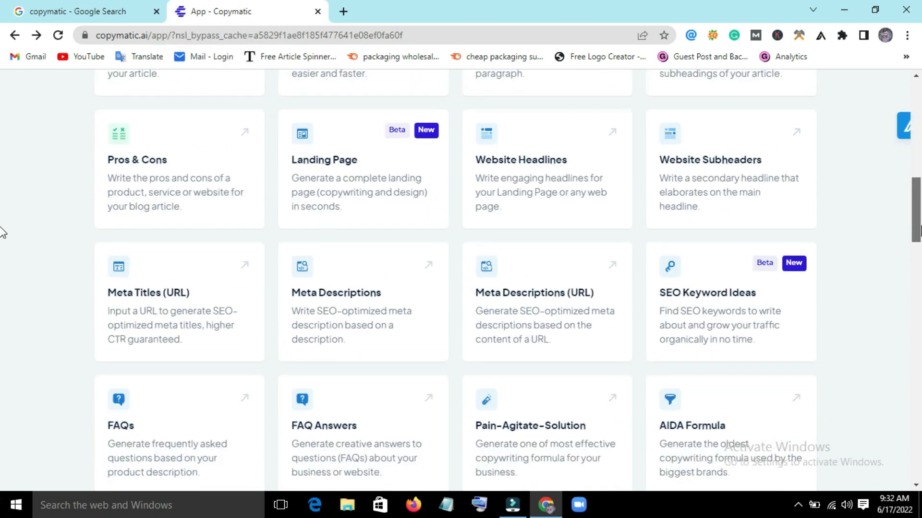
pyautogui.scroll(-7, 2, 235)
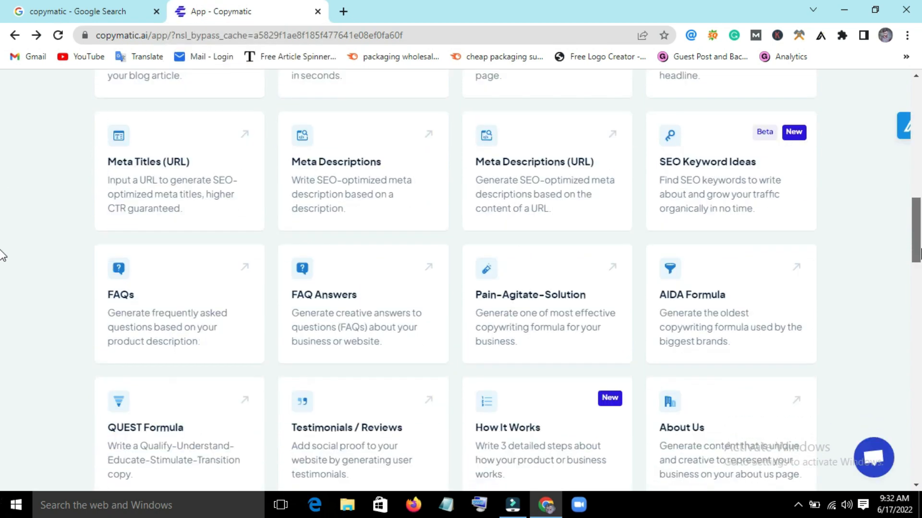
pyautogui.scroll(-9, 1, 282)
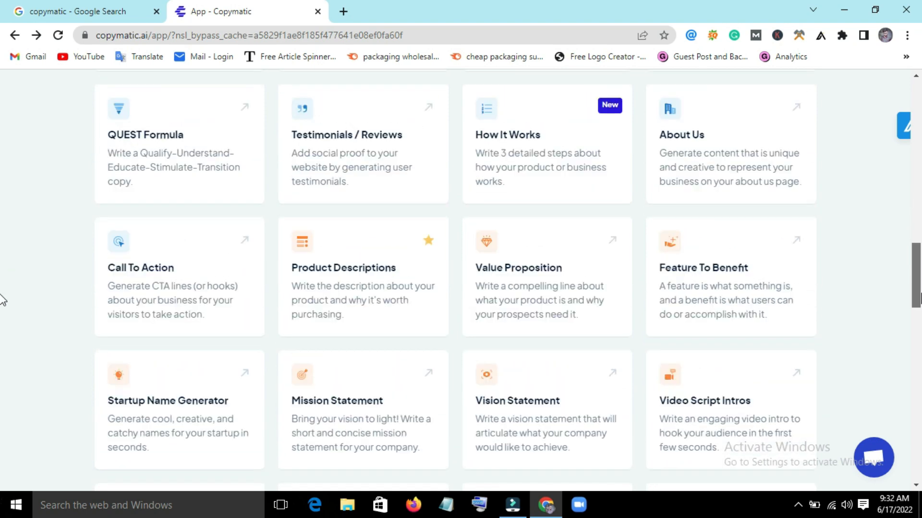
pyautogui.scroll(-3, 2, 348)
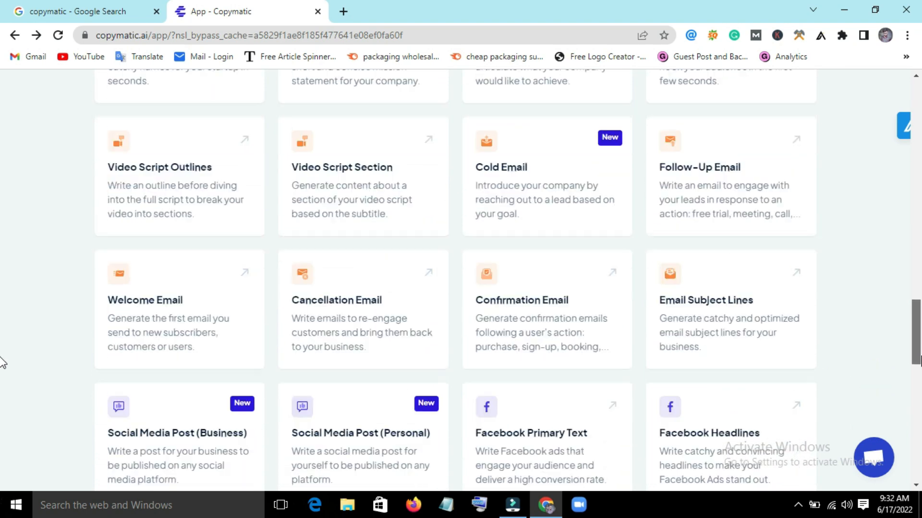
pyautogui.scroll(-7, 1, 377)
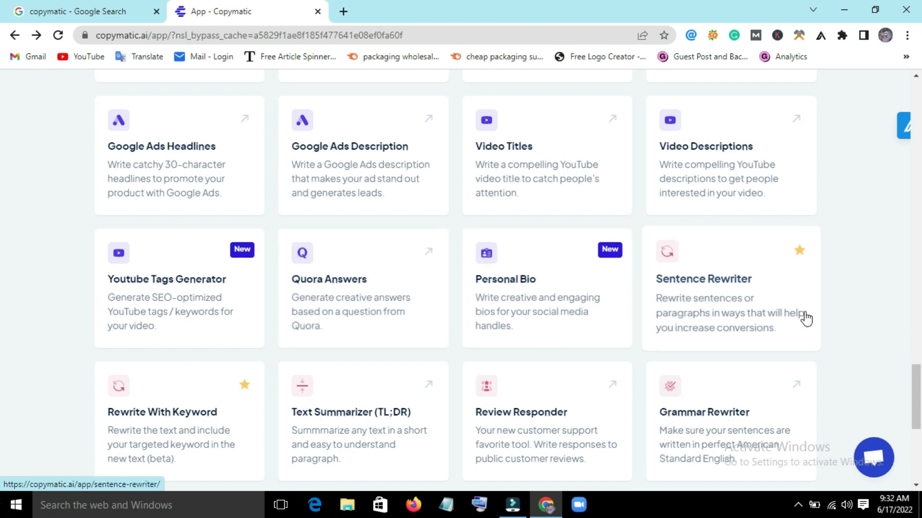
pyautogui.scroll(-5, 2, 406)
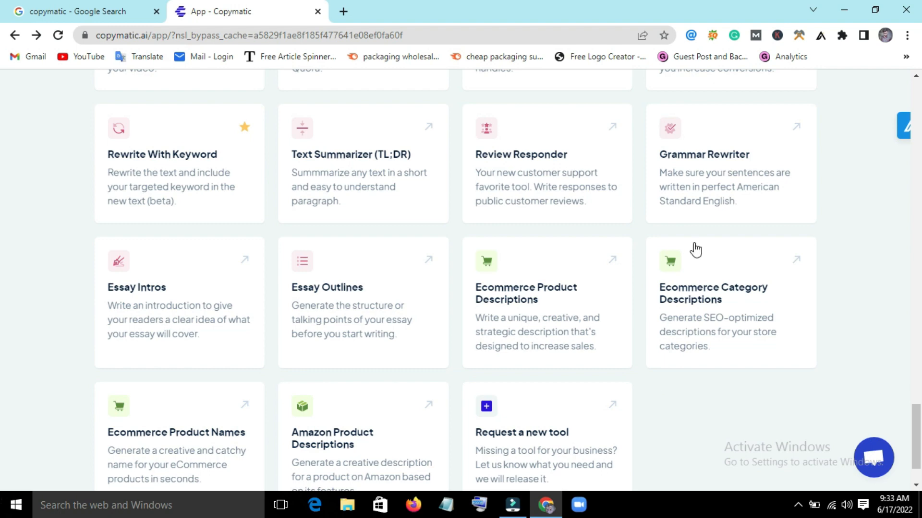
pyautogui.scroll(-2, 3, 423)
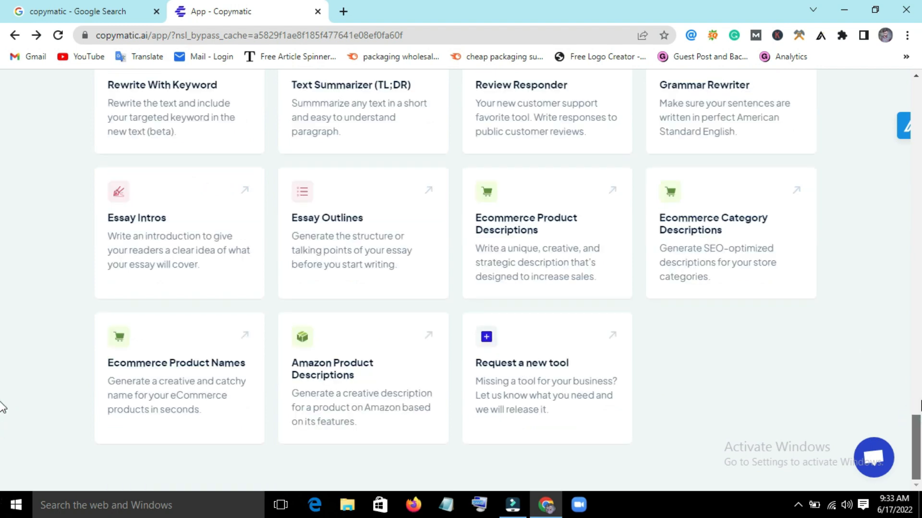
pyautogui.scroll(20, 2, 336)
pyautogui.scroll(9, 3, 238)
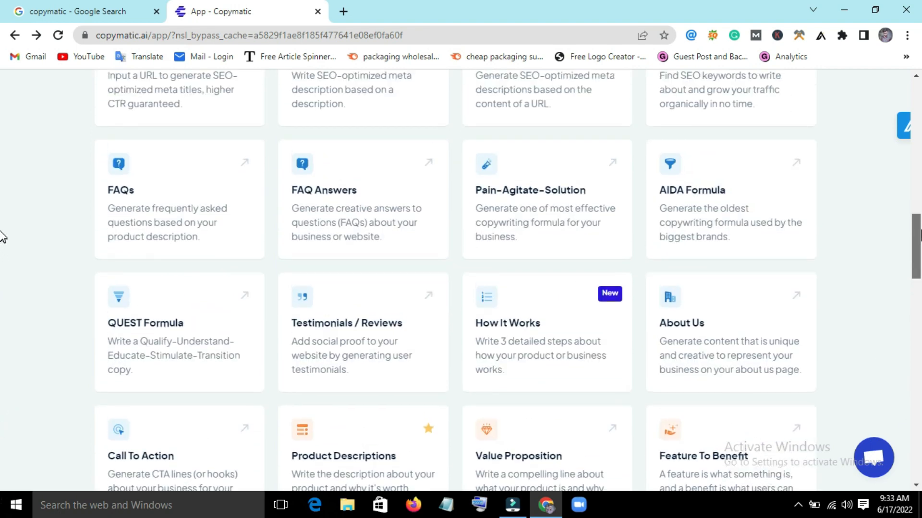
pyautogui.scroll(8, 2, 173)
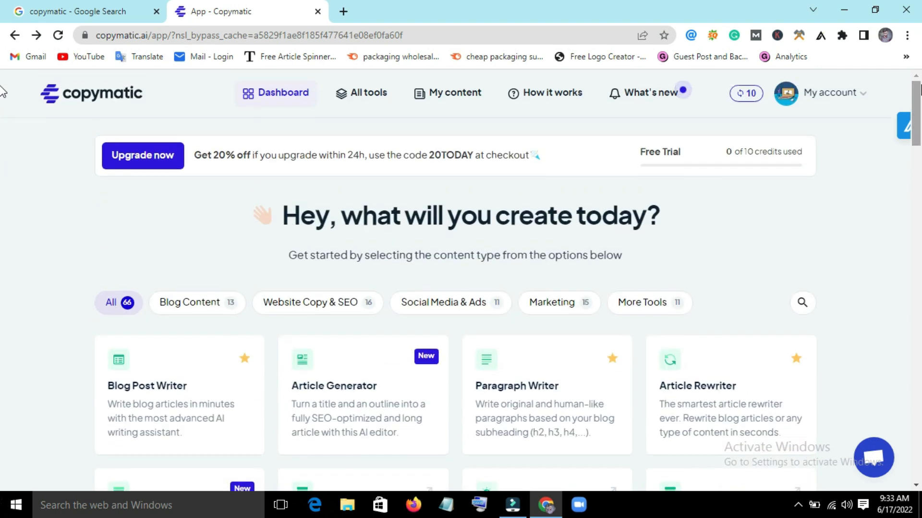
pyautogui.moveTo(752, 99)
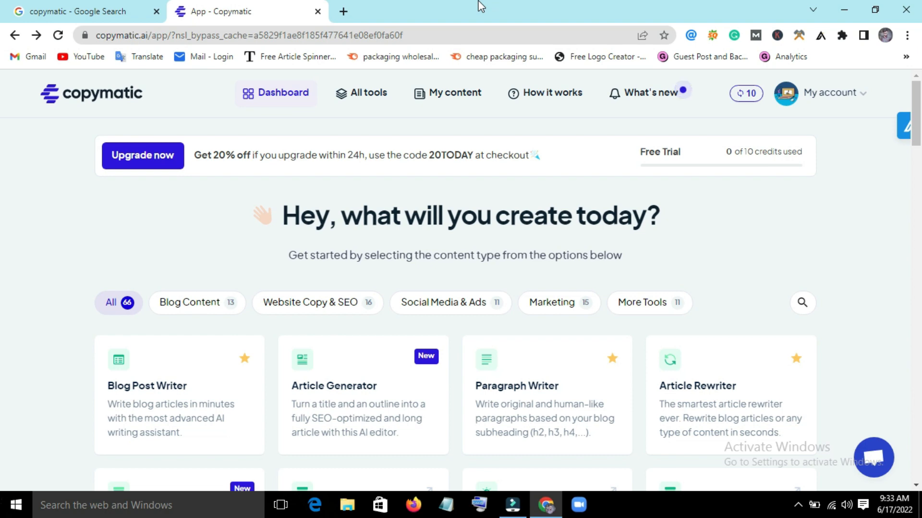
# - Open the Blog Post Writer tool from the dashboard's tool list
pyautogui.moveTo(917, 113); pyautogui.dragTo(918, 138)
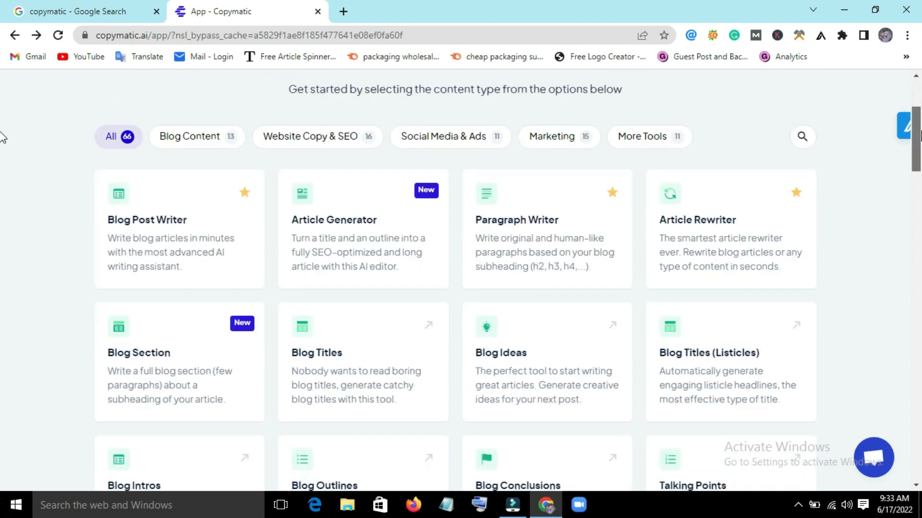
pyautogui.click(366, 173)
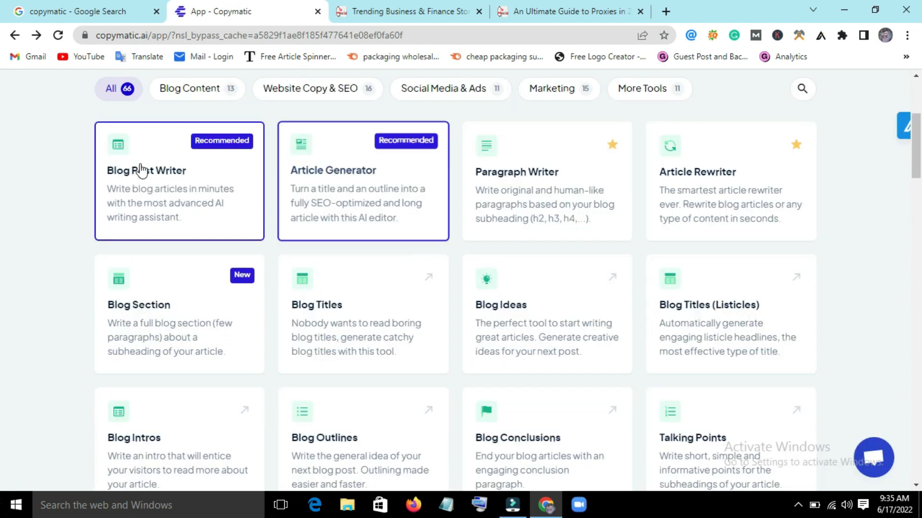
pyautogui.click(195, 171)
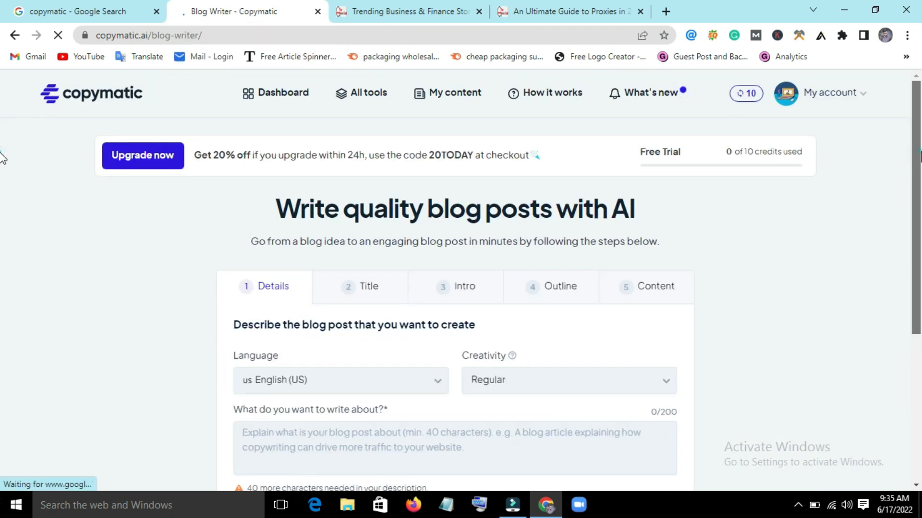
# - Examine the blog post details form and the choices available for its Creativity setting
pyautogui.scroll(-1, 2, 181)
pyautogui.scroll(-1, 2, 196)
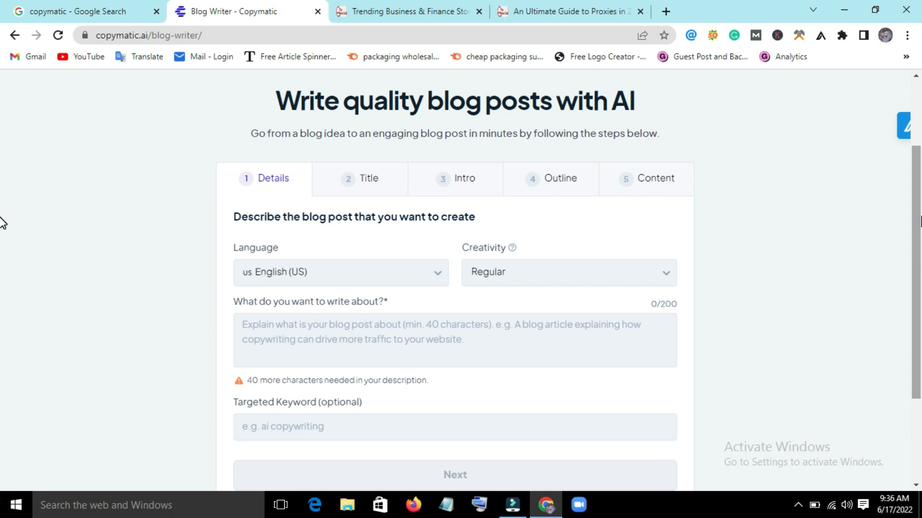
pyautogui.moveTo(920, 222); pyautogui.dragTo(919, 281)
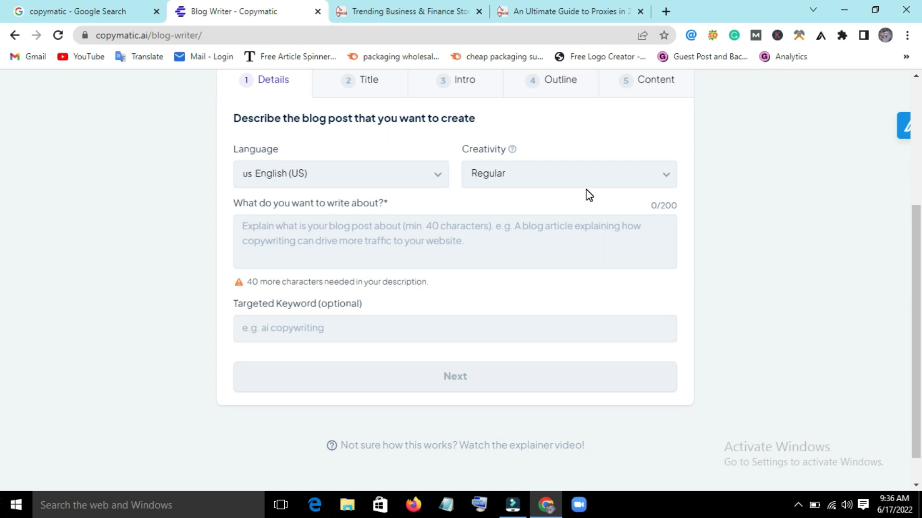
pyautogui.click(552, 179)
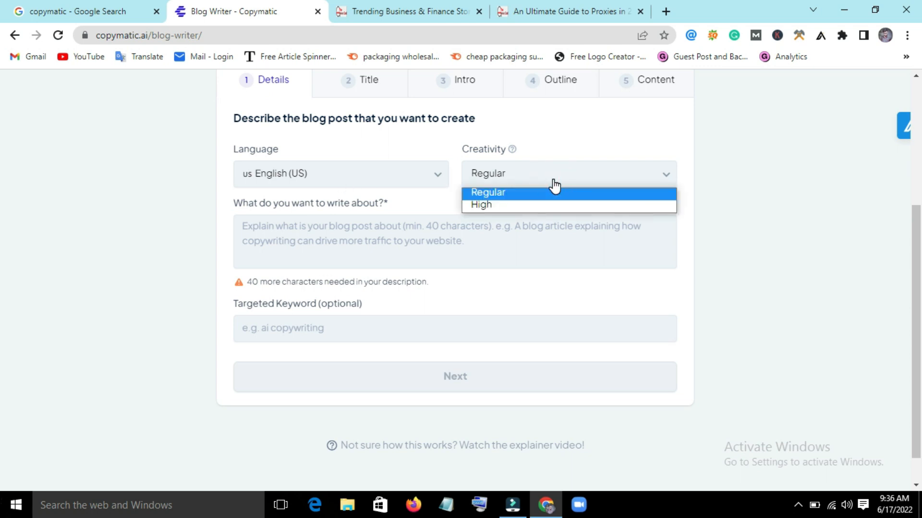
pyautogui.click(552, 178)
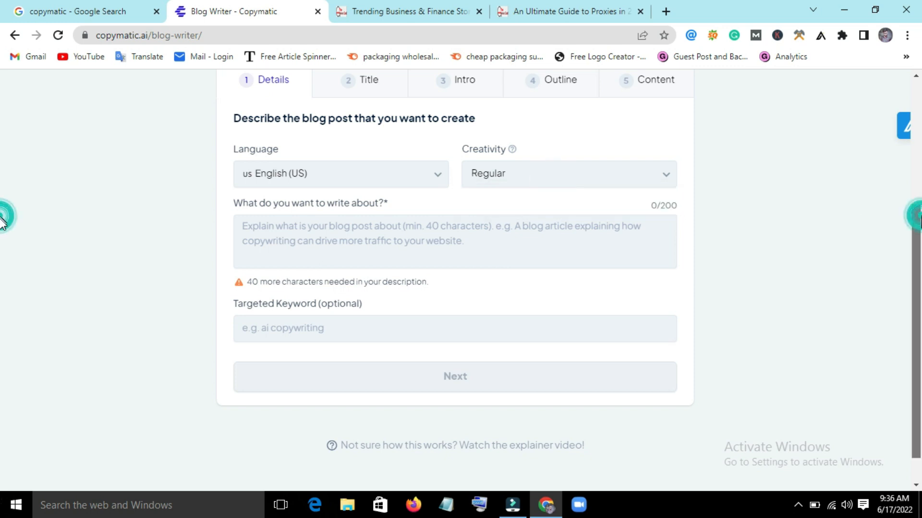
# - Describe the post as "I Want To Write About Proxies, I Want Ultimate Guide to Proxies in 2022", target the keyword "proxies", and generate titles
pyautogui.scroll(-1, 1, 221)
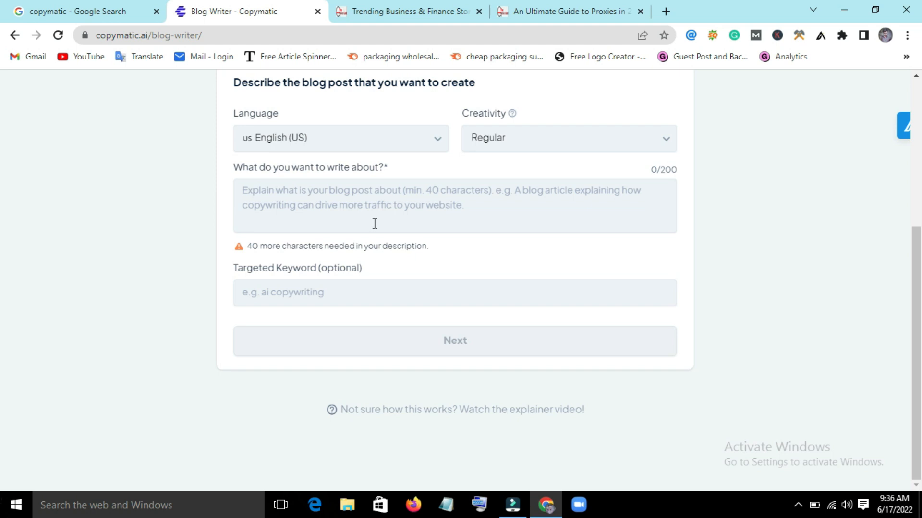
pyautogui.click(295, 290)
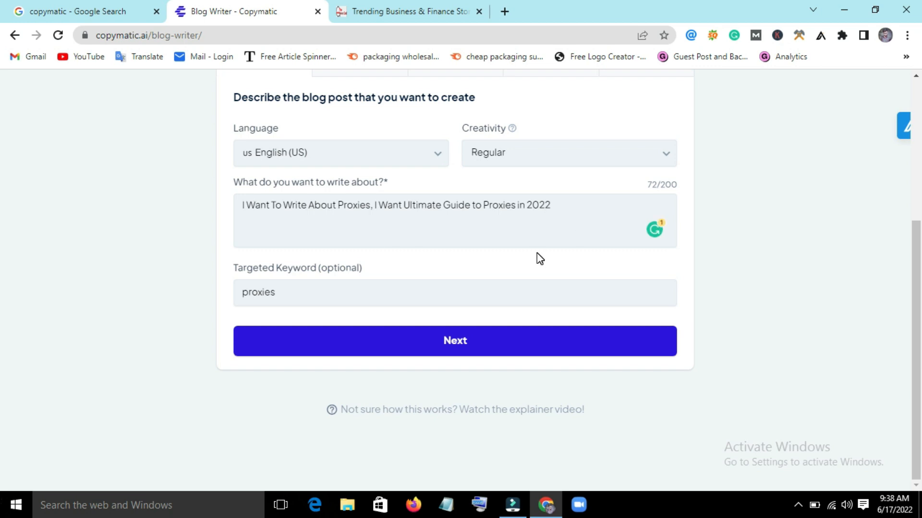
pyautogui.click(474, 342)
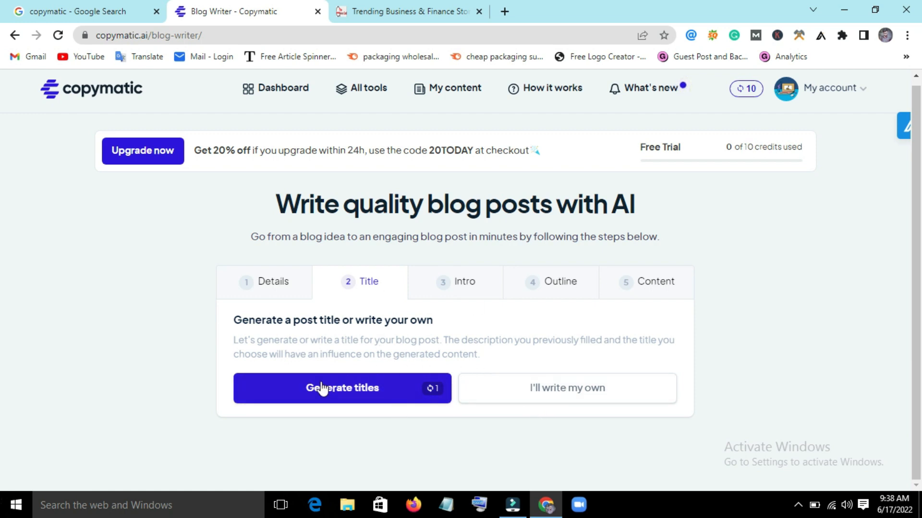
pyautogui.click(346, 388)
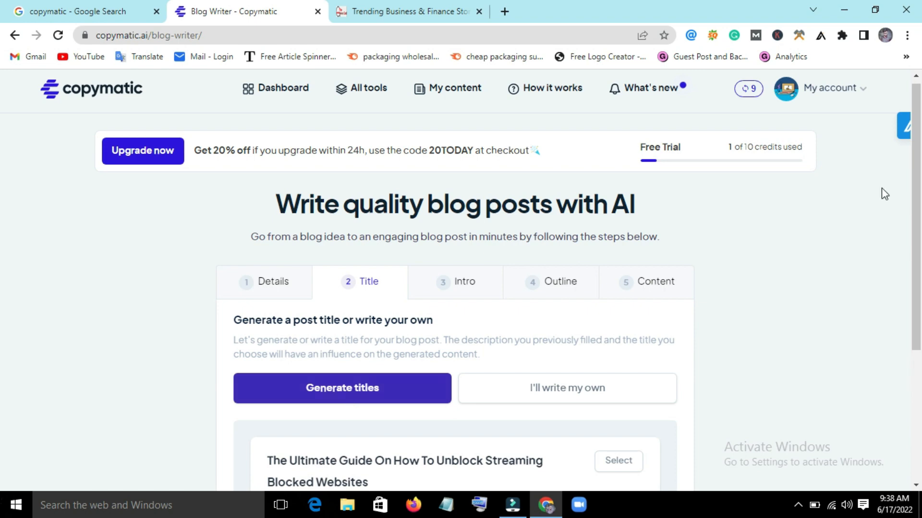
# - Review the generated titles and select "Ultimate Guide to Proxies - Everything You Need to Know + Some Interesting Facts"
pyautogui.scroll(-6, 2, 172)
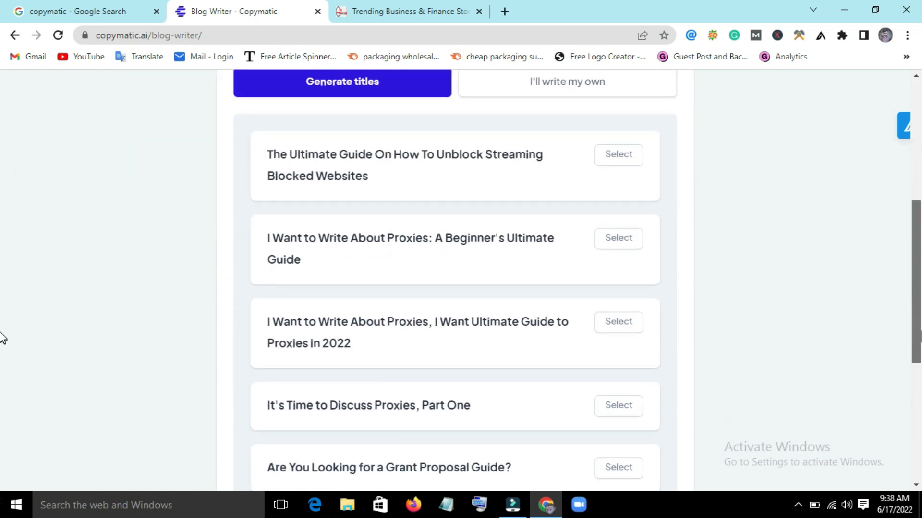
pyautogui.scroll(-1, 2, 336)
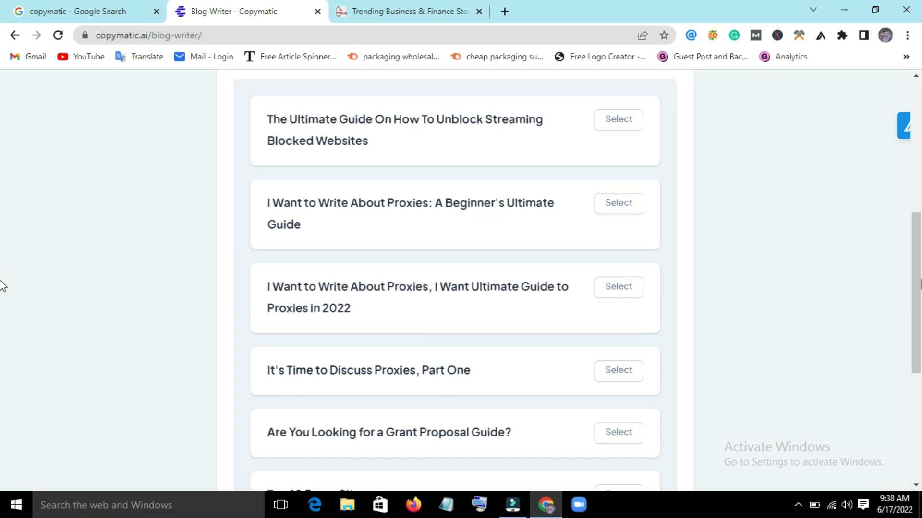
pyautogui.moveTo(916, 286); pyautogui.dragTo(916, 394)
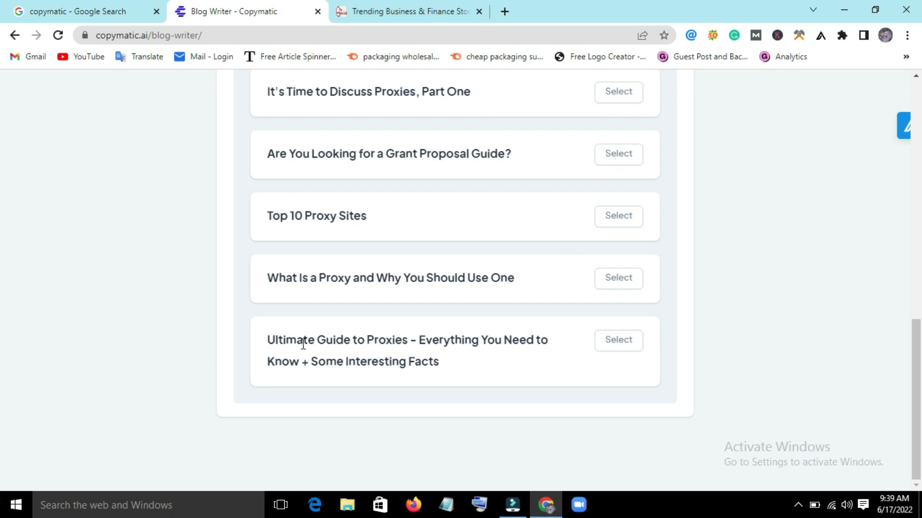
pyautogui.click(624, 345)
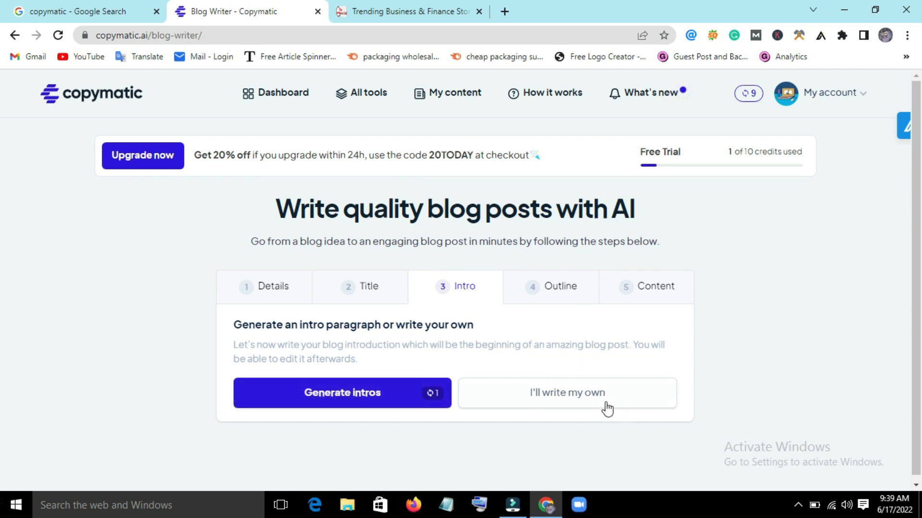
# - Generate intro paragraphs and select the one beginning "You may have heard of "proxies" and wonder what they are"
pyautogui.click(343, 394)
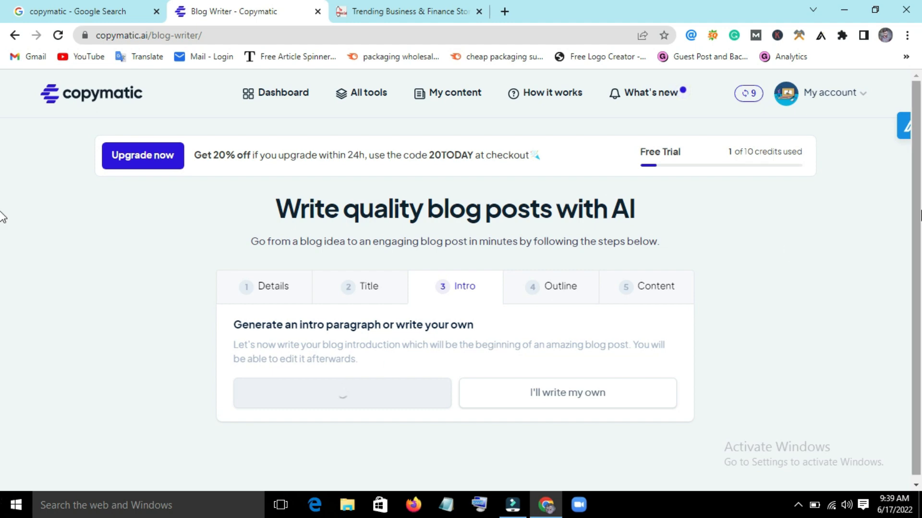
pyautogui.scroll(-5, 2, 216)
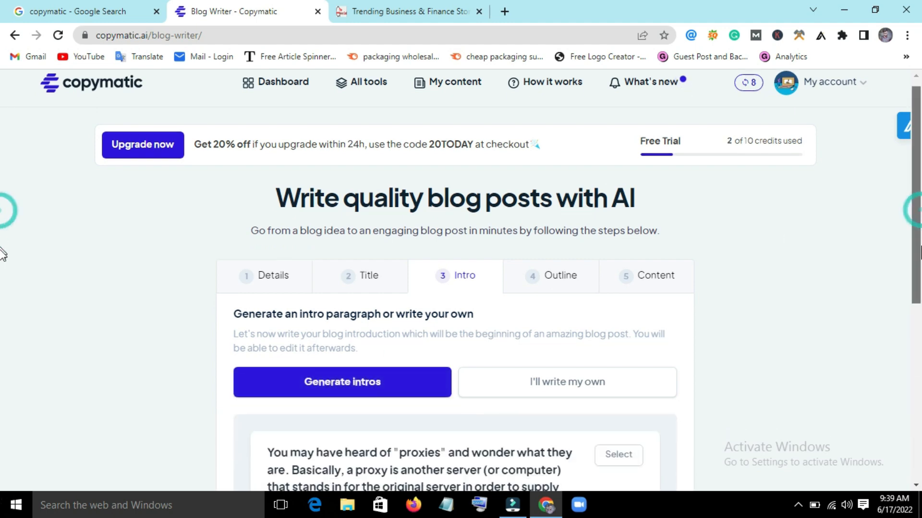
pyautogui.scroll(-8, 2, 365)
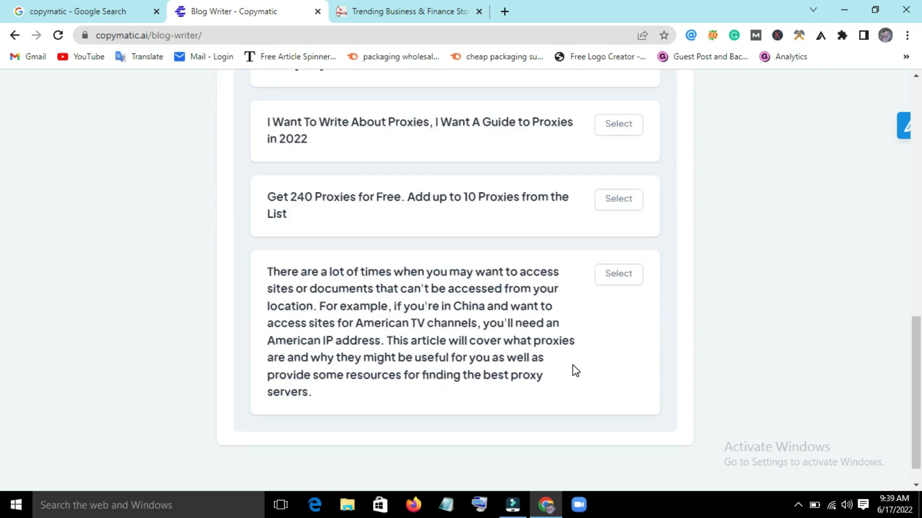
pyautogui.scroll(4, 2, 288)
pyautogui.scroll(4, 2, 262)
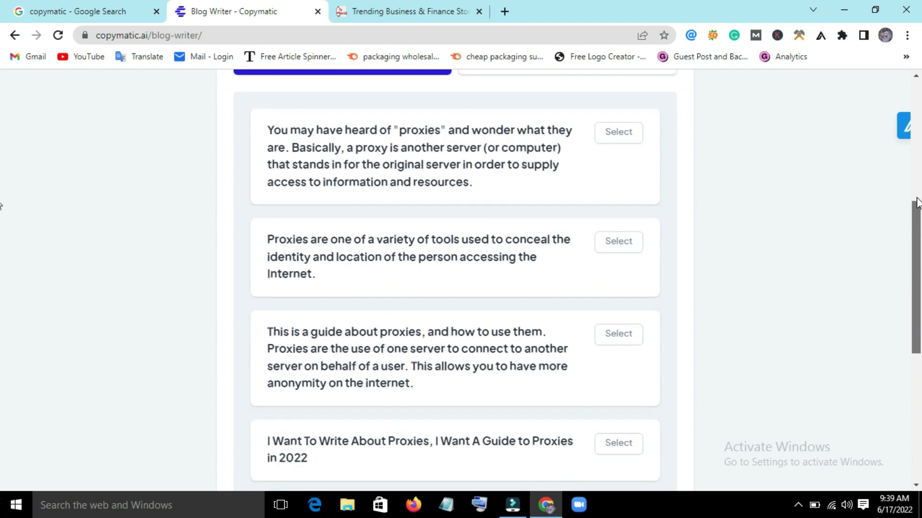
pyautogui.scroll(-2, 2, 226)
pyautogui.click(636, 135)
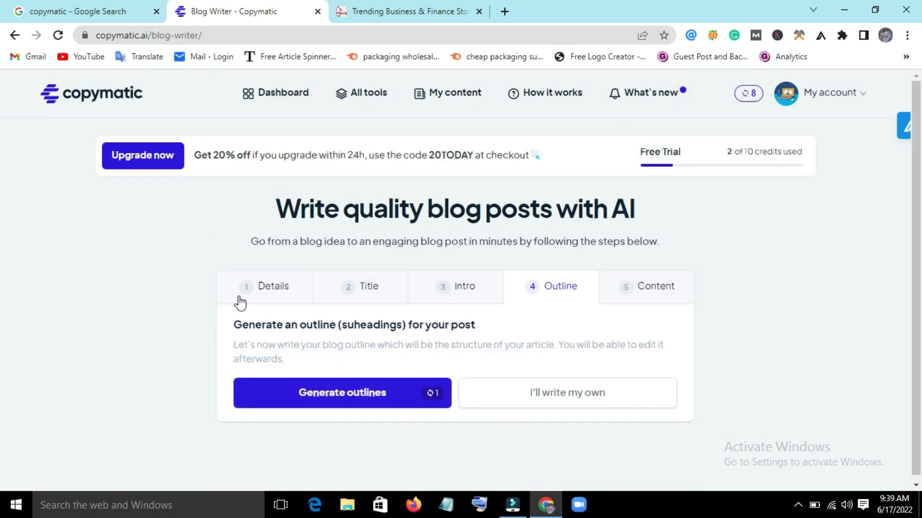
# - Generate outlines and select the first one, running from "What is a proxy" through "Alternatives to Proxy usage" to "Conclusion"
pyautogui.click(326, 405)
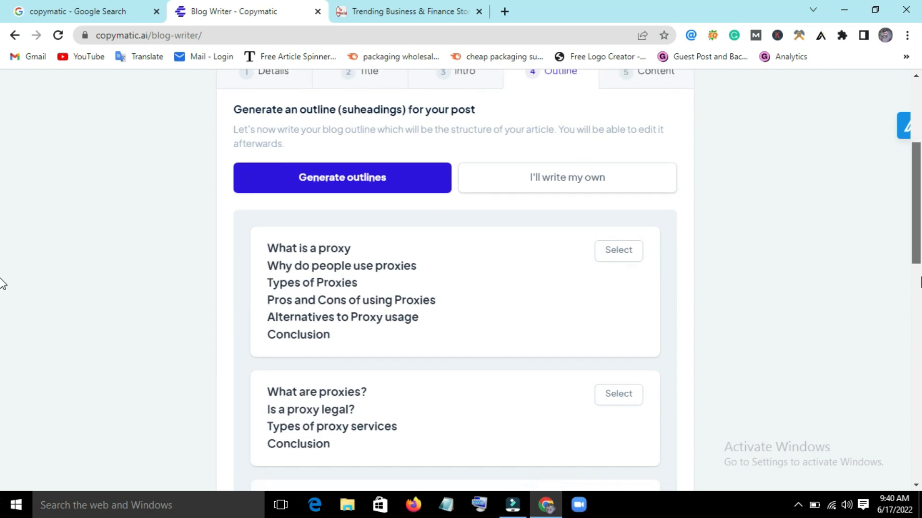
pyautogui.scroll(-3, 2, 307)
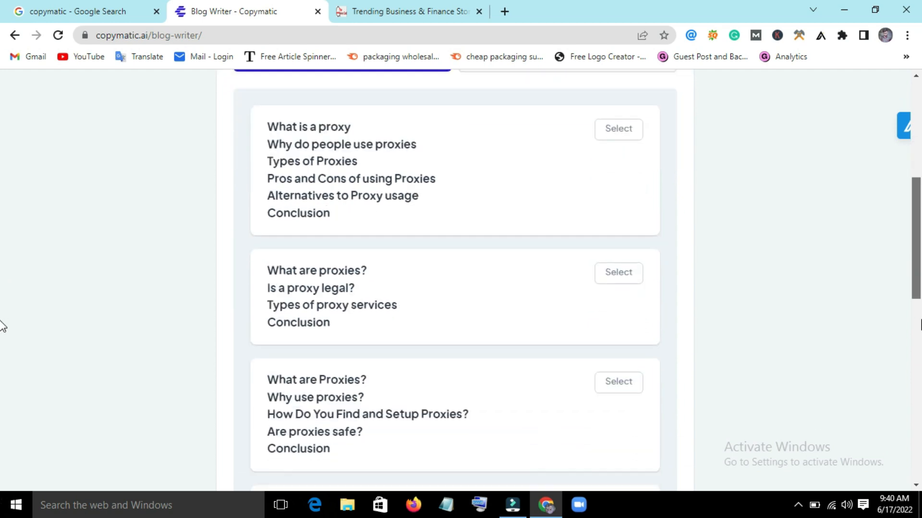
pyautogui.scroll(-8, 2, 326)
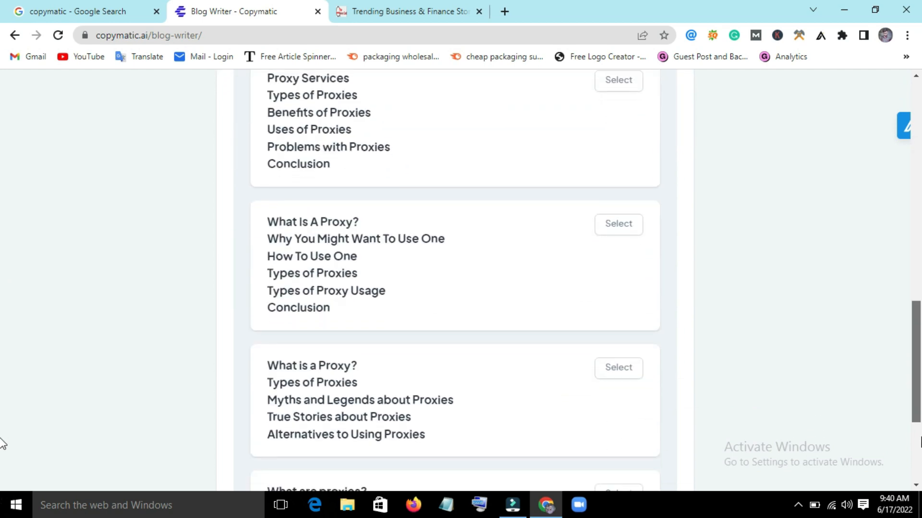
pyautogui.moveTo(920, 438); pyautogui.dragTo(899, 296)
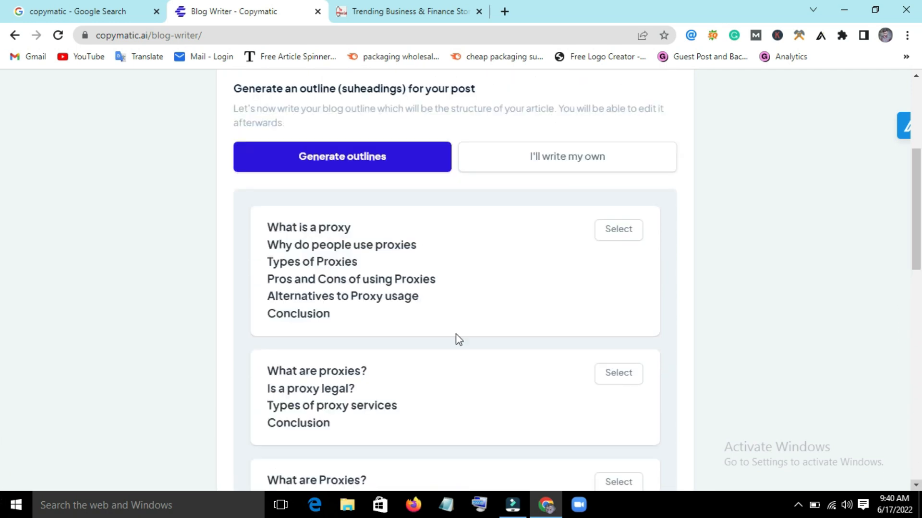
pyautogui.click(614, 236)
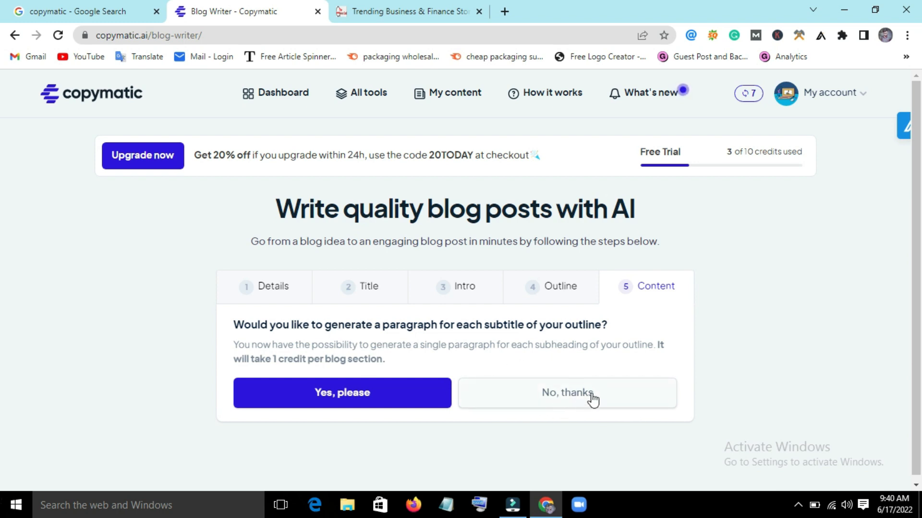
# - Accept generating a paragraph for each subheading of the outline and follow the sections down to the Conclusion
pyautogui.click(323, 398)
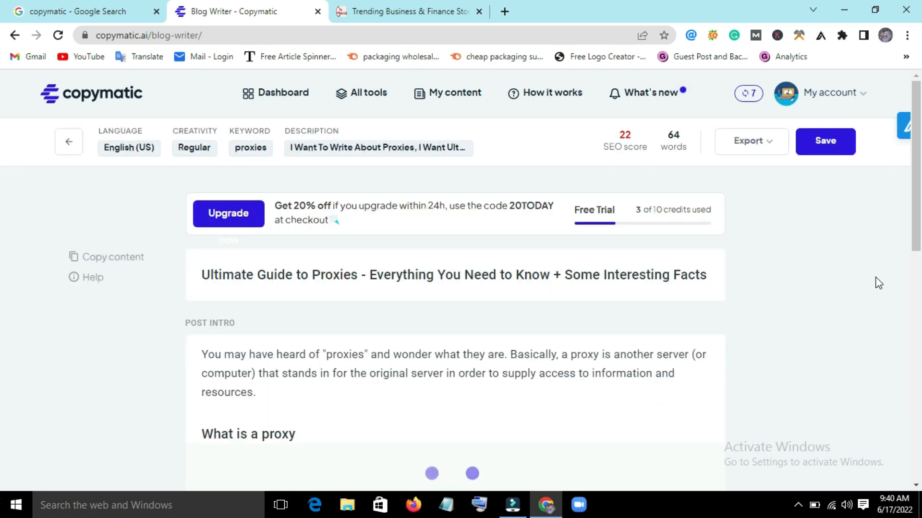
pyautogui.scroll(-1, 2, 190)
pyautogui.scroll(-7, 2, 189)
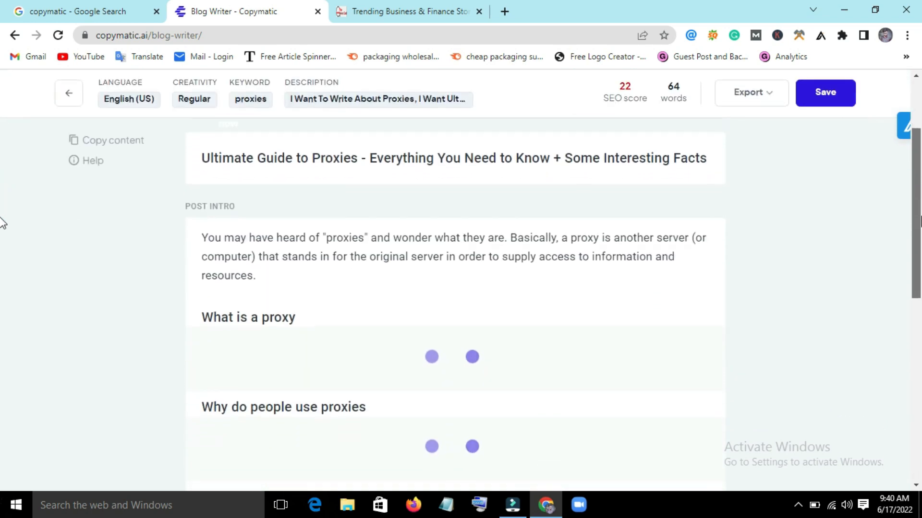
pyautogui.scroll(-4, 3, 356)
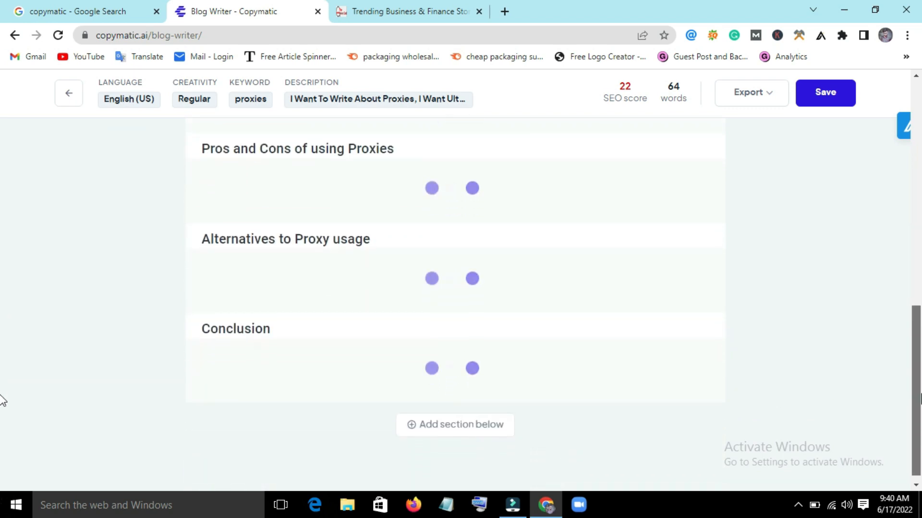
pyautogui.scroll(5, 2, 377)
pyautogui.moveTo(917, 299); pyautogui.dragTo(921, 333)
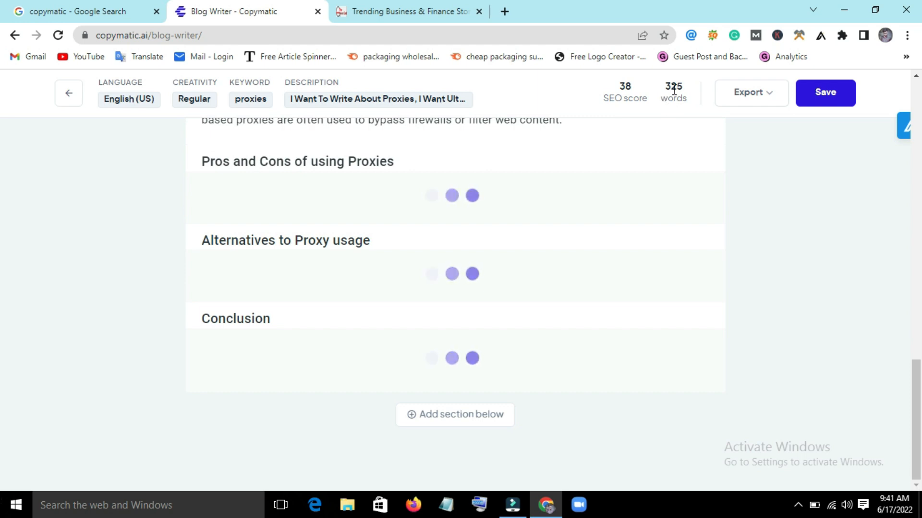
# - Check the SEO score and read through the generated proxies article, from its sections and conclusion back to the title
pyautogui.moveTo(623, 93)
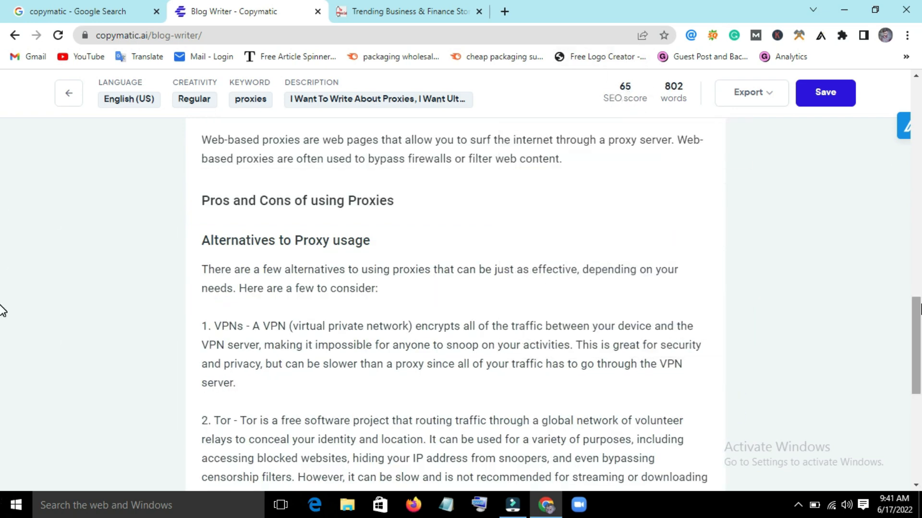
pyautogui.scroll(-8, 3, 317)
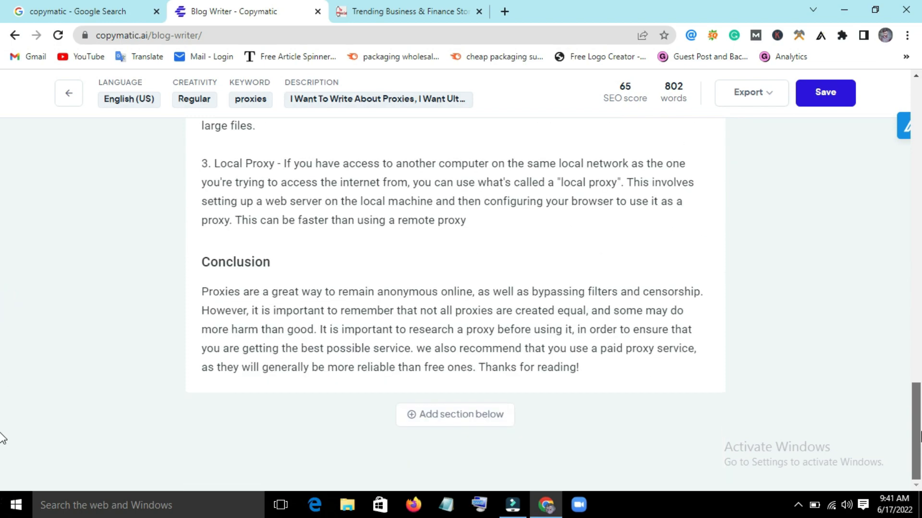
pyautogui.scroll(3, 909, 332)
pyautogui.scroll(10, 909, 332)
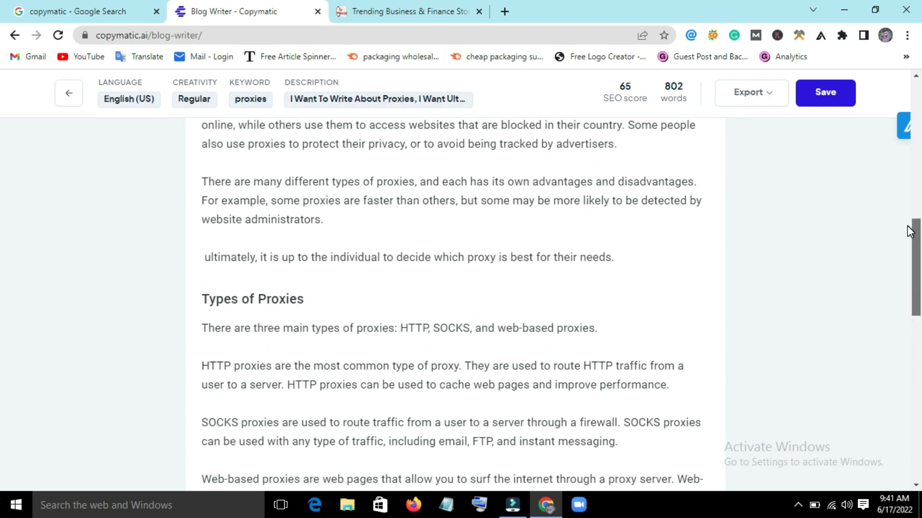
pyautogui.scroll(-3, 911, 249)
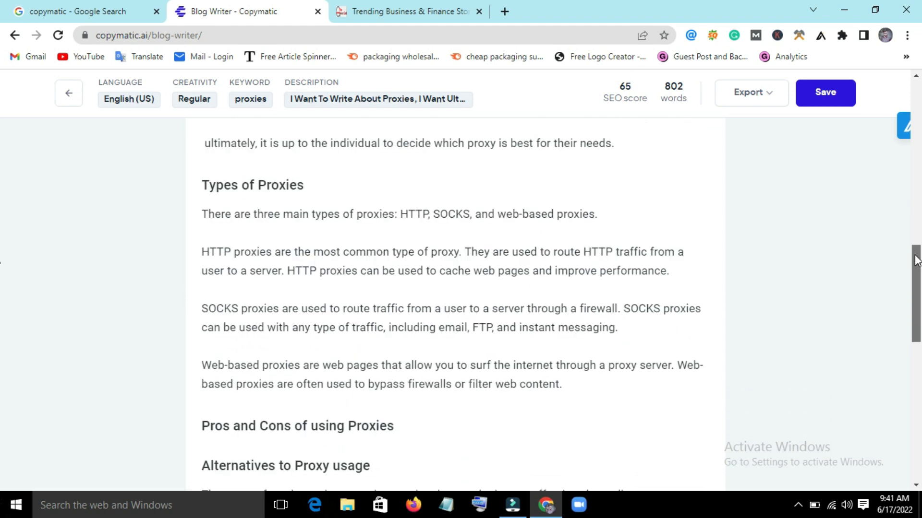
pyautogui.scroll(-10, 2, 356)
pyautogui.scroll(-3, 1, 363)
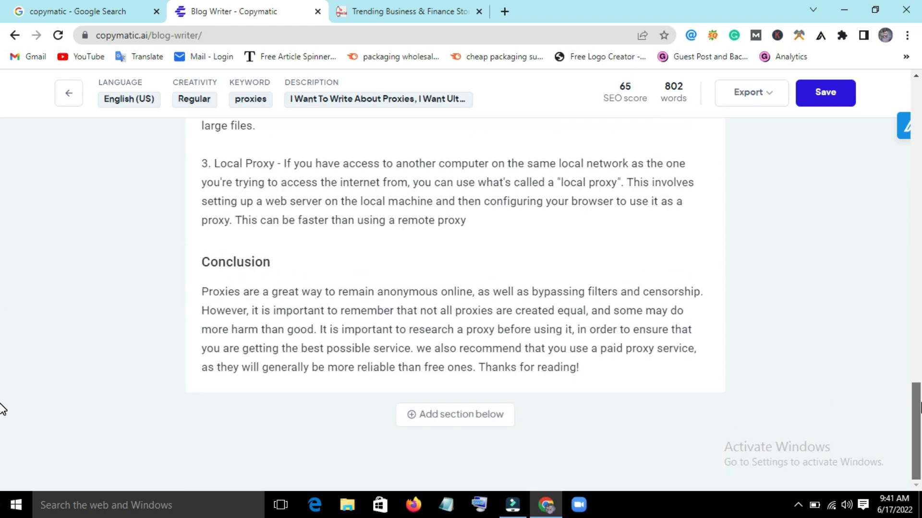
pyautogui.scroll(20, 893, 240)
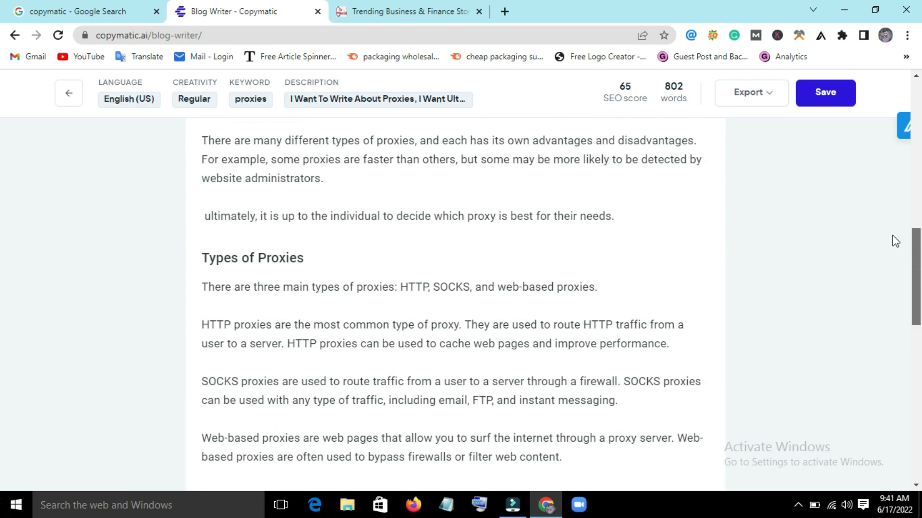
pyautogui.scroll(3, 881, 174)
pyautogui.moveTo(185, 274)
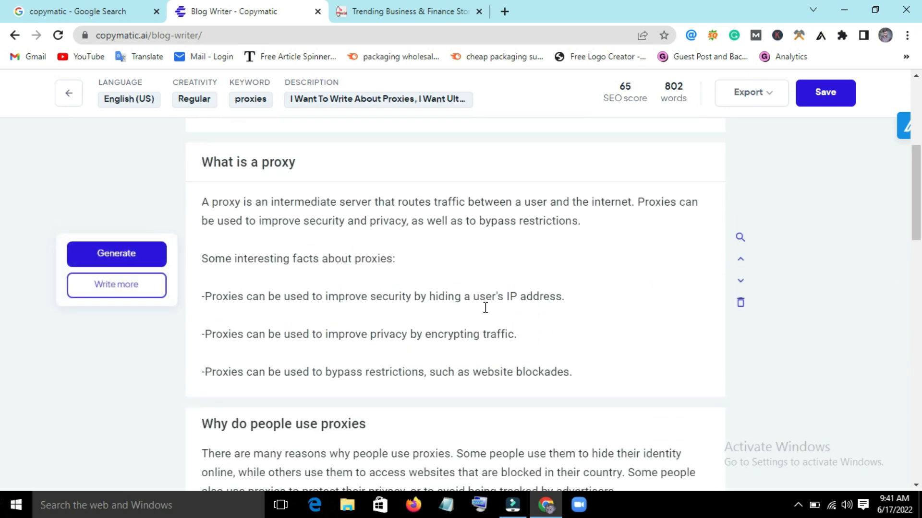
pyautogui.scroll(6, 2, 208)
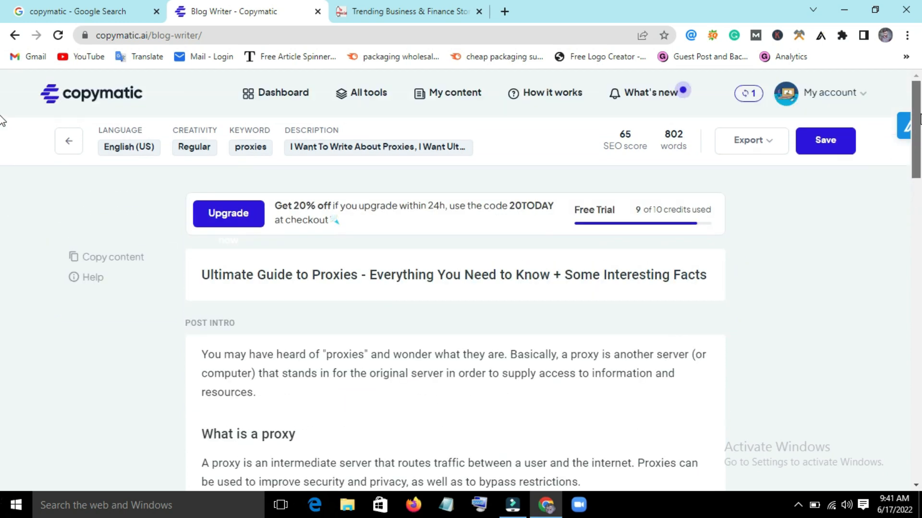
# - Show the export choices available for the finished blog post
pyautogui.click(771, 149)
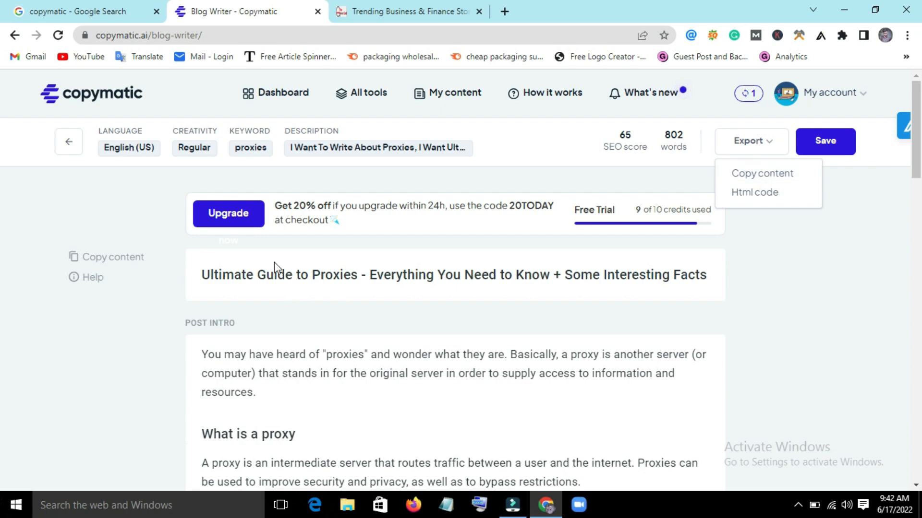
pyautogui.moveTo(518, 411)
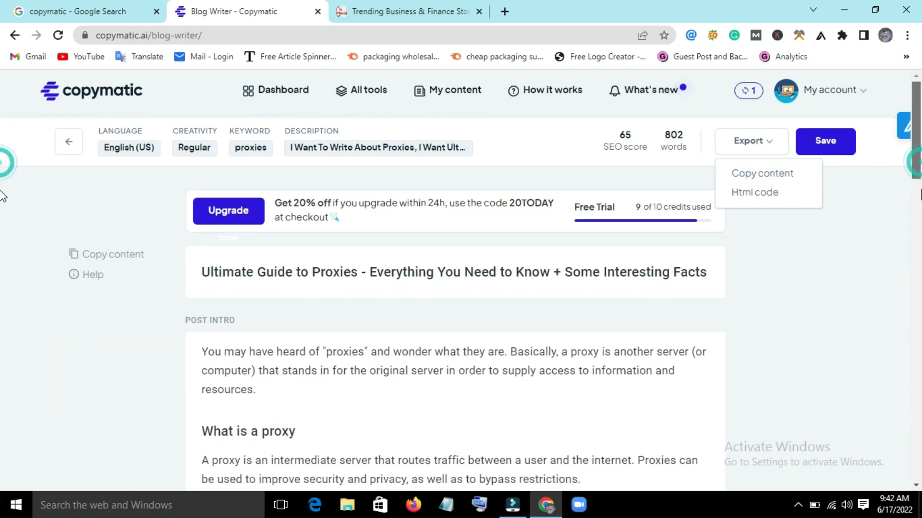
pyautogui.moveTo(918, 174); pyautogui.dragTo(918, 125)
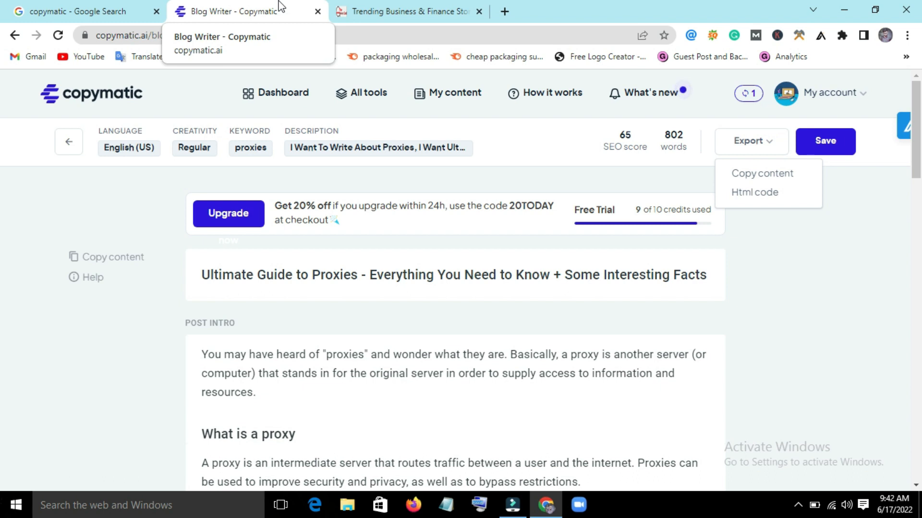
# - Close the browser tab holding the Trending Business & Finance page
pyautogui.click(479, 11)
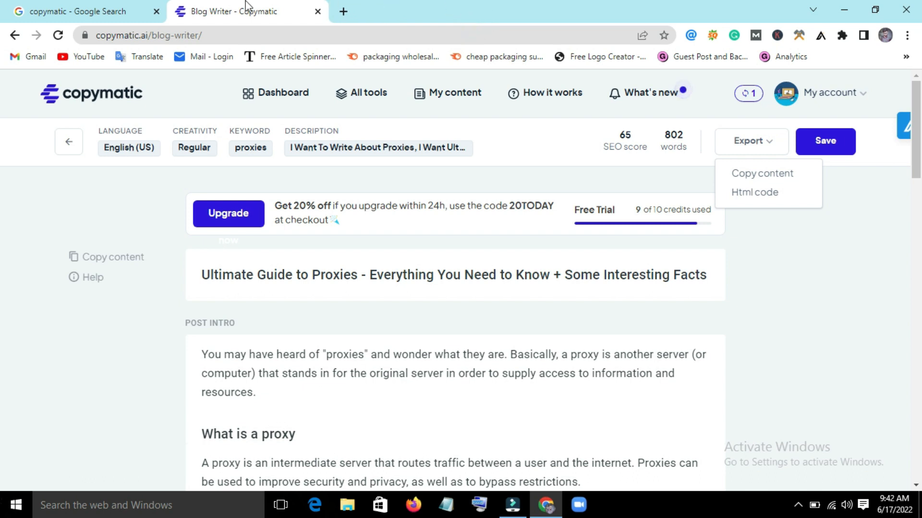